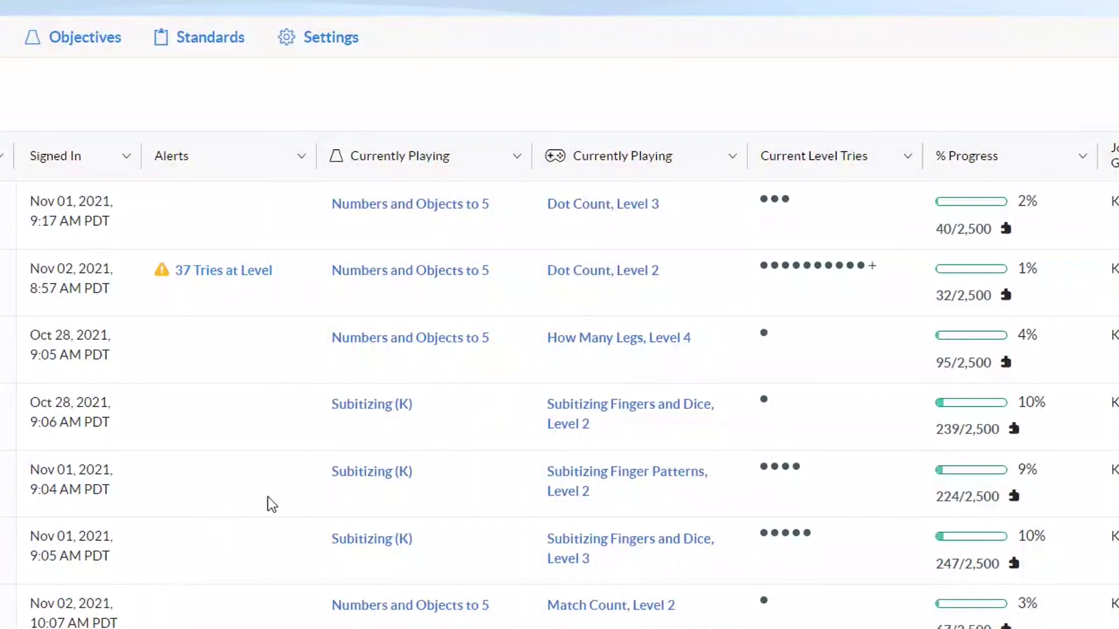
- Circle the student's level tries and the 37 Tries at Level alert, then open its details
{"action": "mouse_move", "coordinate": [768, 281]}
{"action": "left_mouse_down"}
{"action": "mouse_move", "coordinate": [839, 285]}
{"action": "mouse_move", "coordinate": [897, 251]}
{"action": "mouse_move", "coordinate": [813, 236]}
{"action": "mouse_move", "coordinate": [746, 249]}
{"action": "left_mouse_up"}
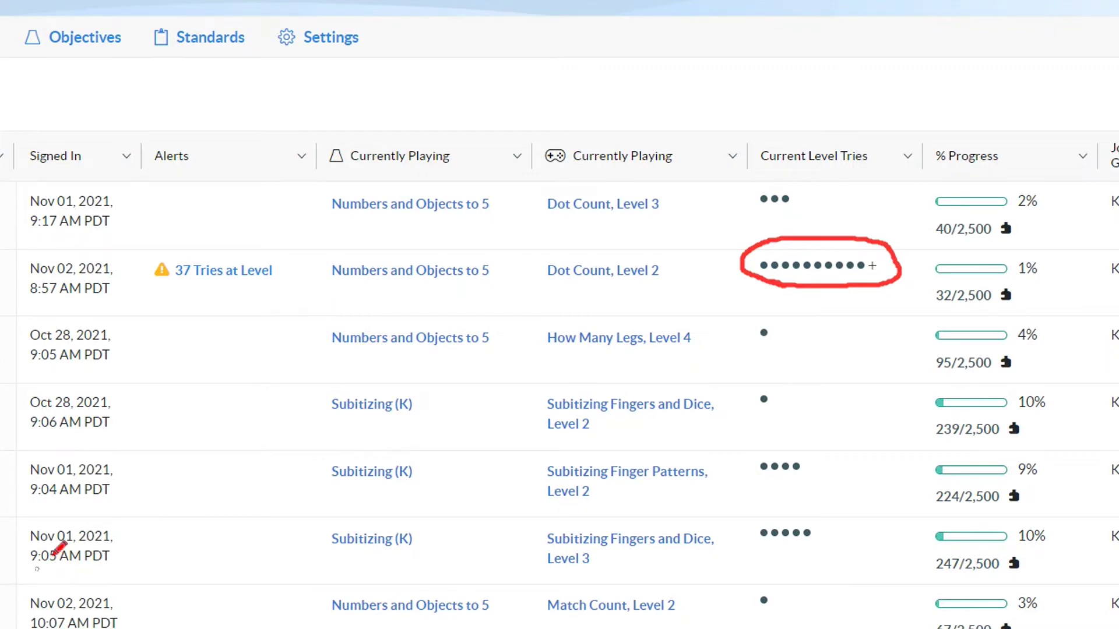
{"action": "left_click_drag", "start_coordinate": [169, 295], "coordinate": [274, 298]}
{"action": "left_click_drag", "start_coordinate": [285, 239], "coordinate": [173, 229]}
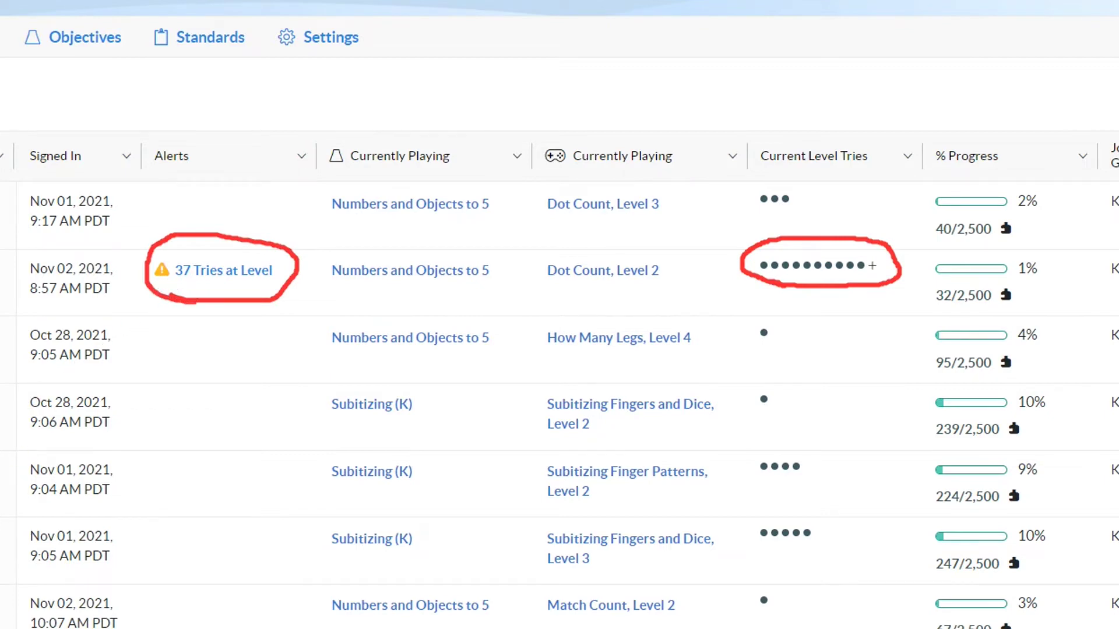
{"action": "left_click", "coordinate": [215, 278]}
{"action": "scroll", "coordinate": [214, 274], "scroll_direction": "down", "scroll_amount": 1}
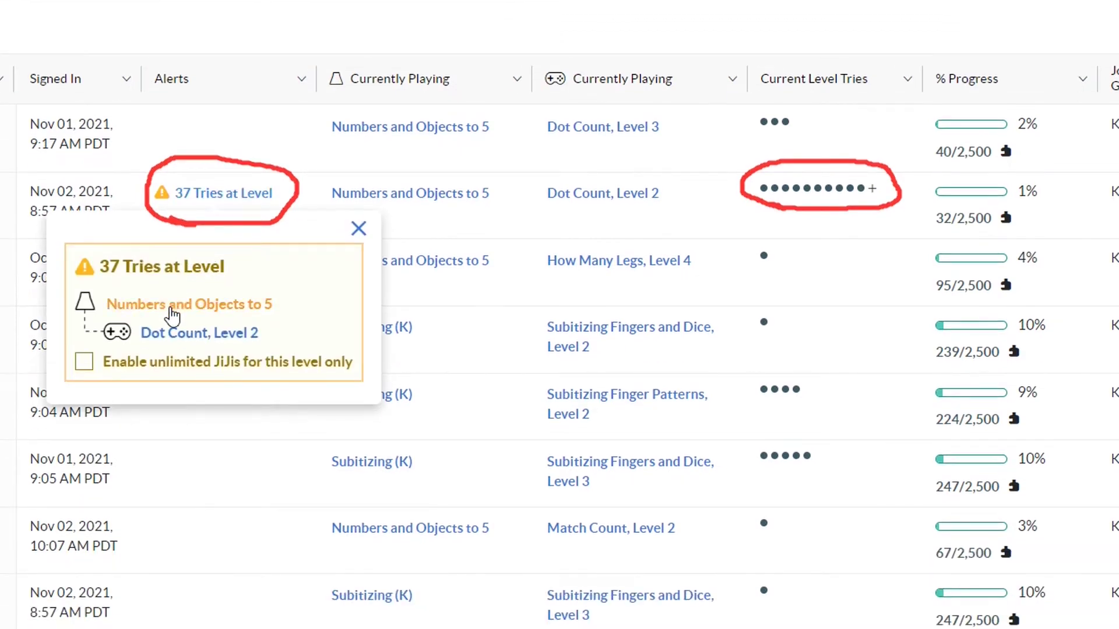
- View the Numbers and Objects to 5 objective, then return to the 37 Tries at Level alert
{"action": "left_click", "coordinate": [171, 308]}
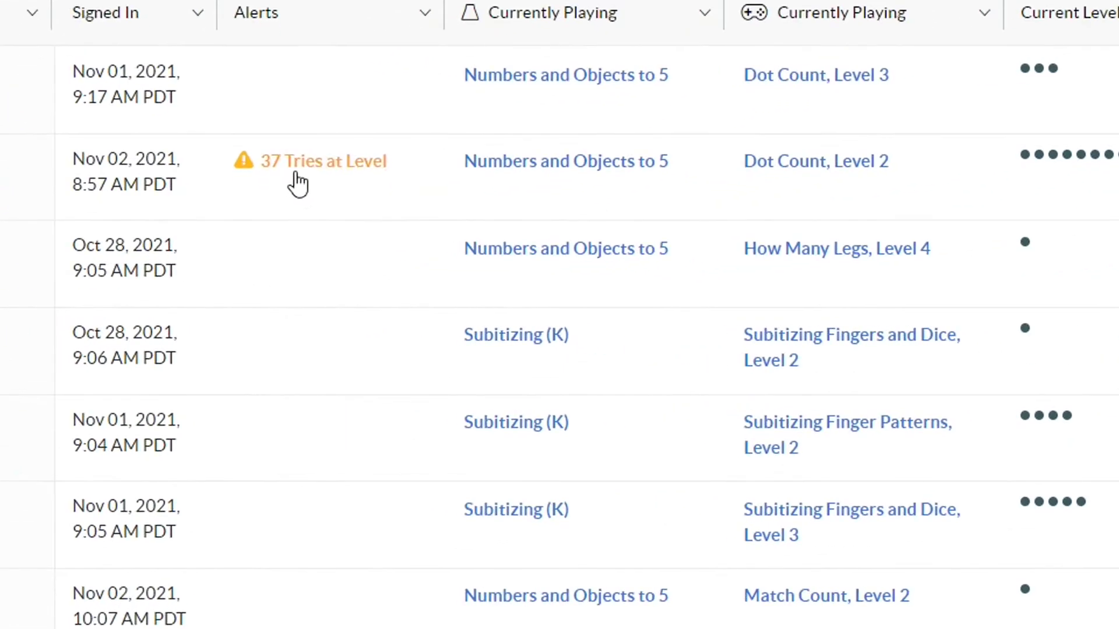
{"action": "left_click", "coordinate": [295, 172]}
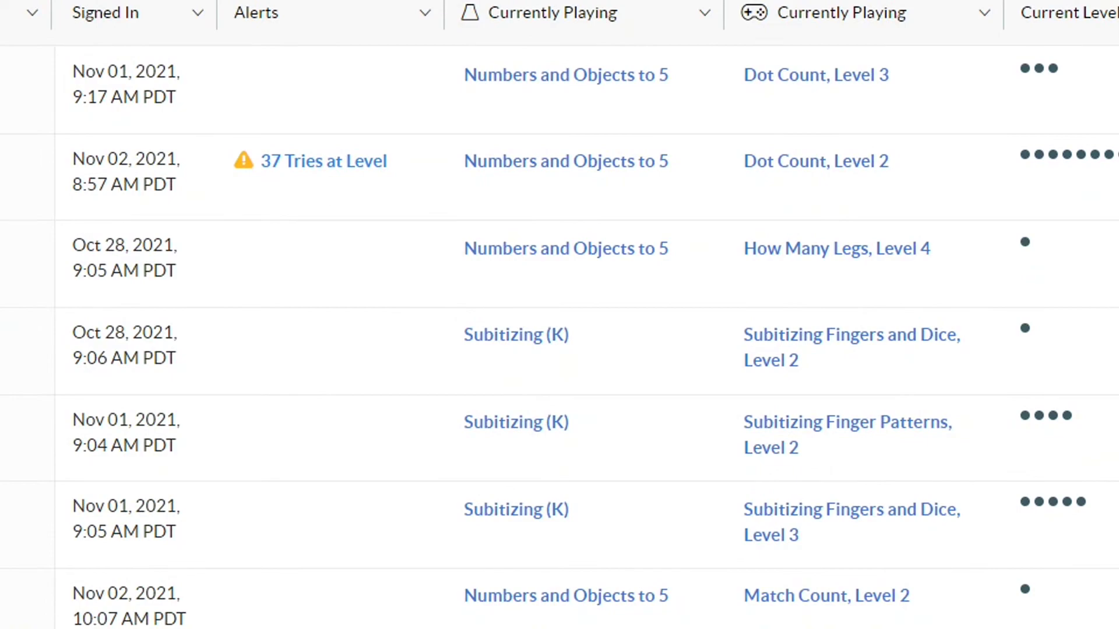
- Show the 37 Tries at Level alert's Enable unlimited JiJis option, then return to My Classes
{"action": "left_click", "coordinate": [305, 161]}
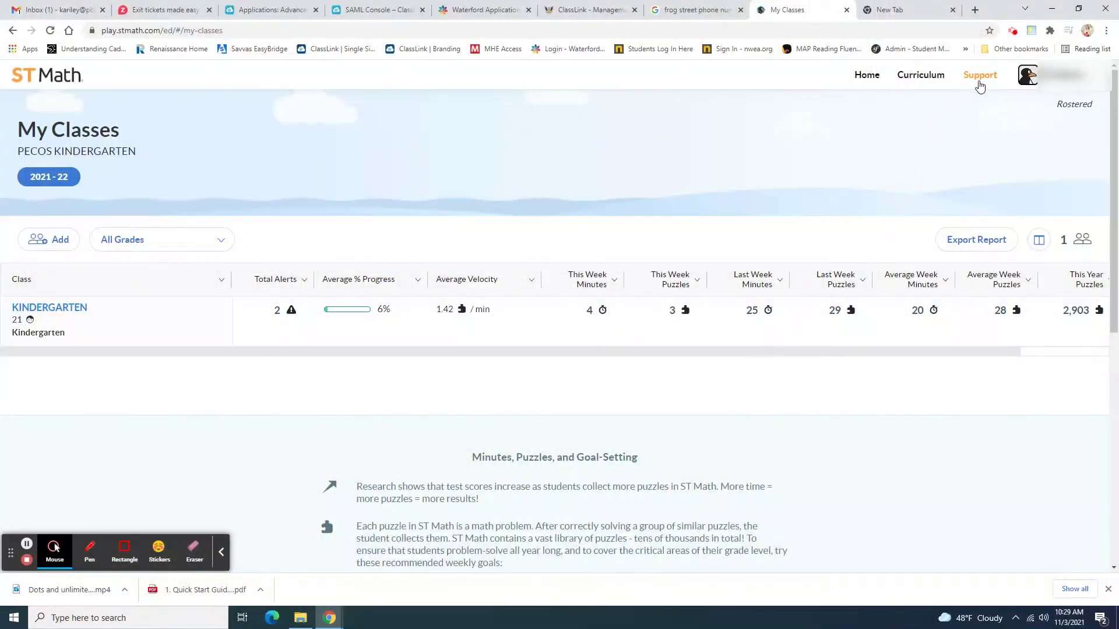
- Go through Support > Professional Learning to The Essentials Course 2's Supporting Students unit
{"action": "left_click", "coordinate": [979, 82]}
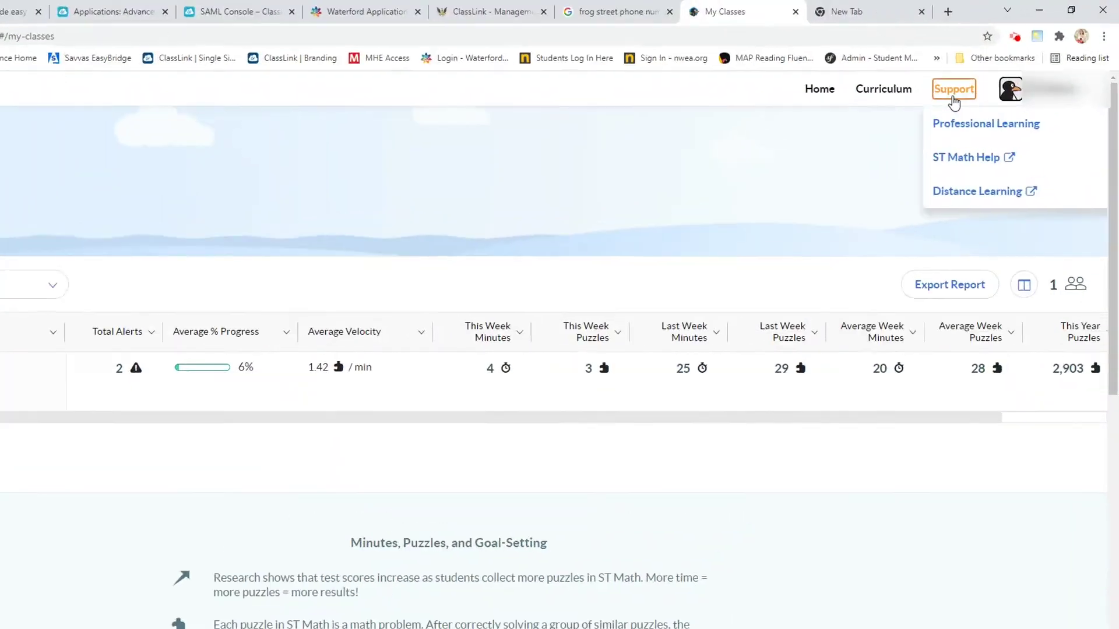
{"action": "left_click", "coordinate": [869, 214]}
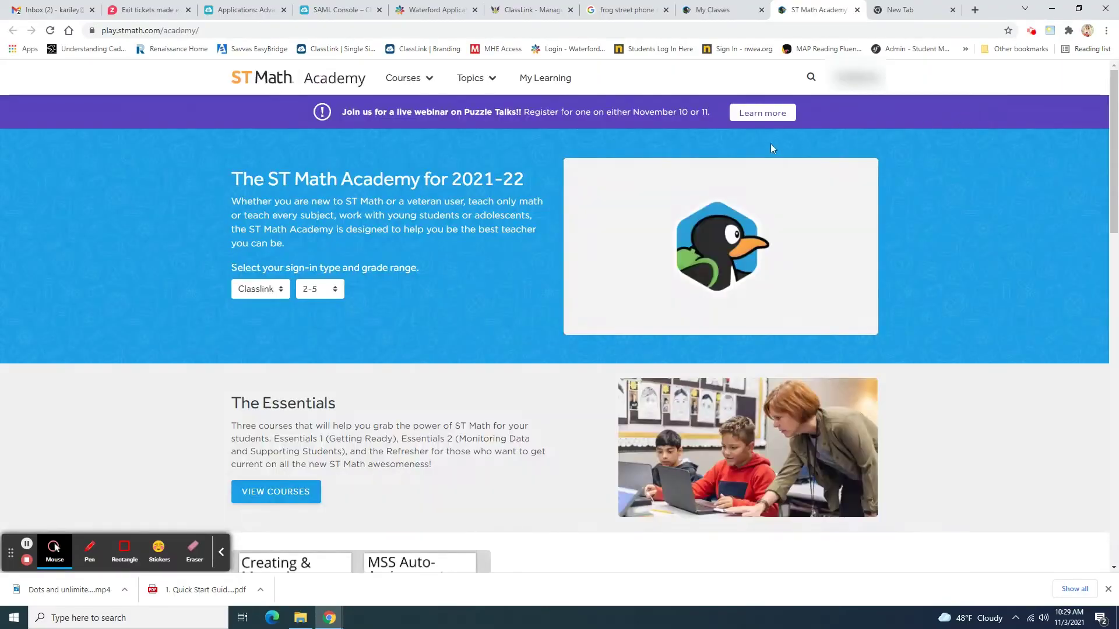
{"action": "left_click", "coordinate": [419, 82]}
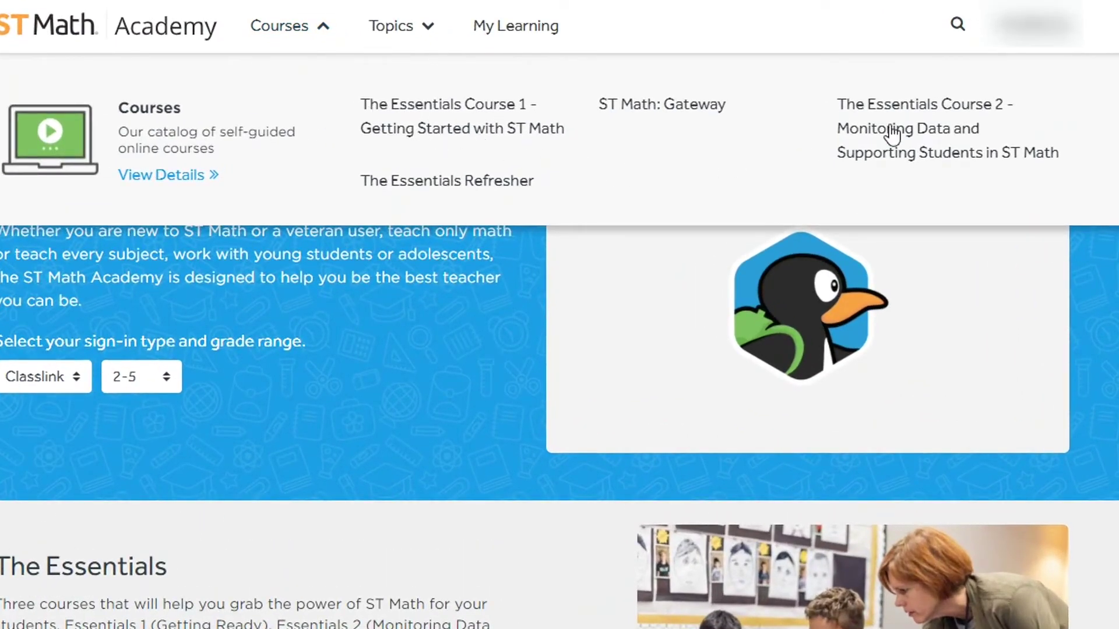
{"action": "left_click", "coordinate": [900, 132]}
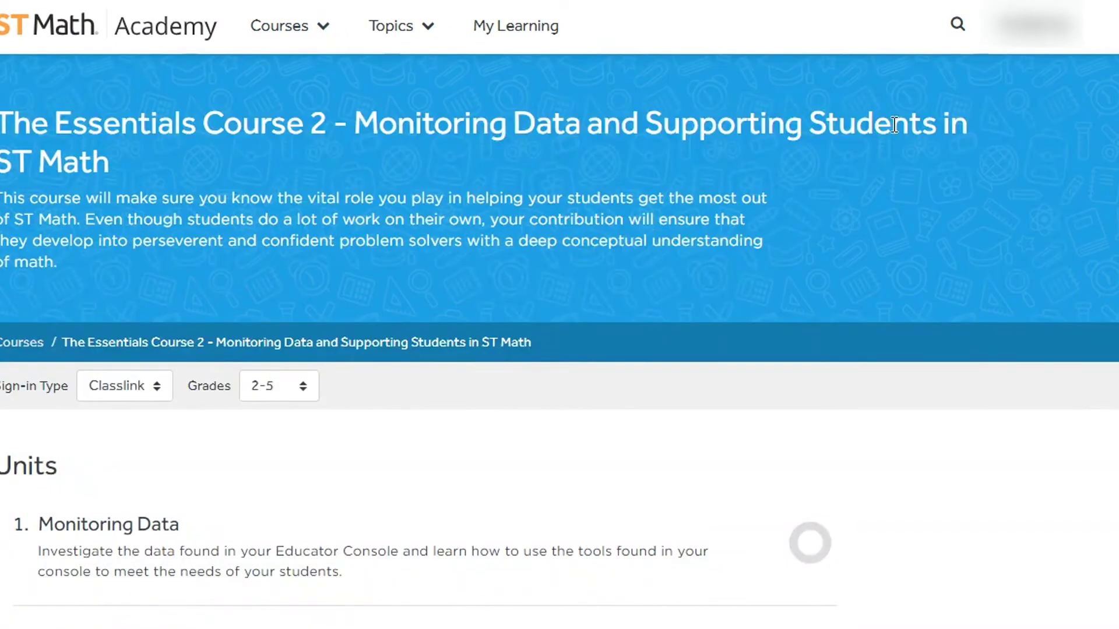
{"action": "scroll", "coordinate": [637, 283], "scroll_direction": "down", "scroll_amount": 5}
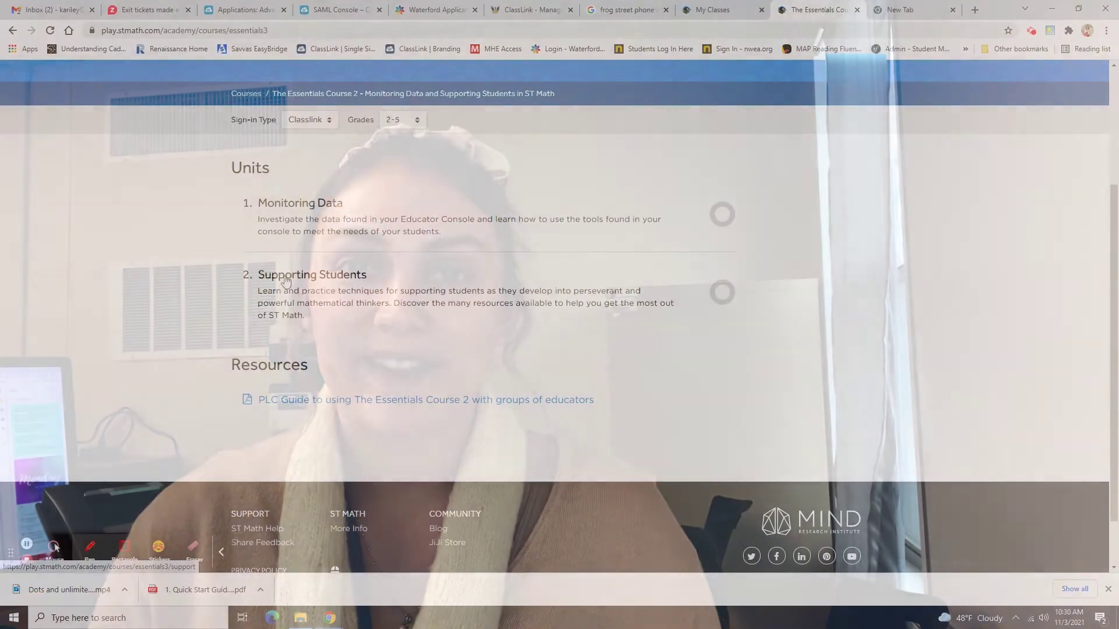
{"action": "left_click", "coordinate": [285, 279]}
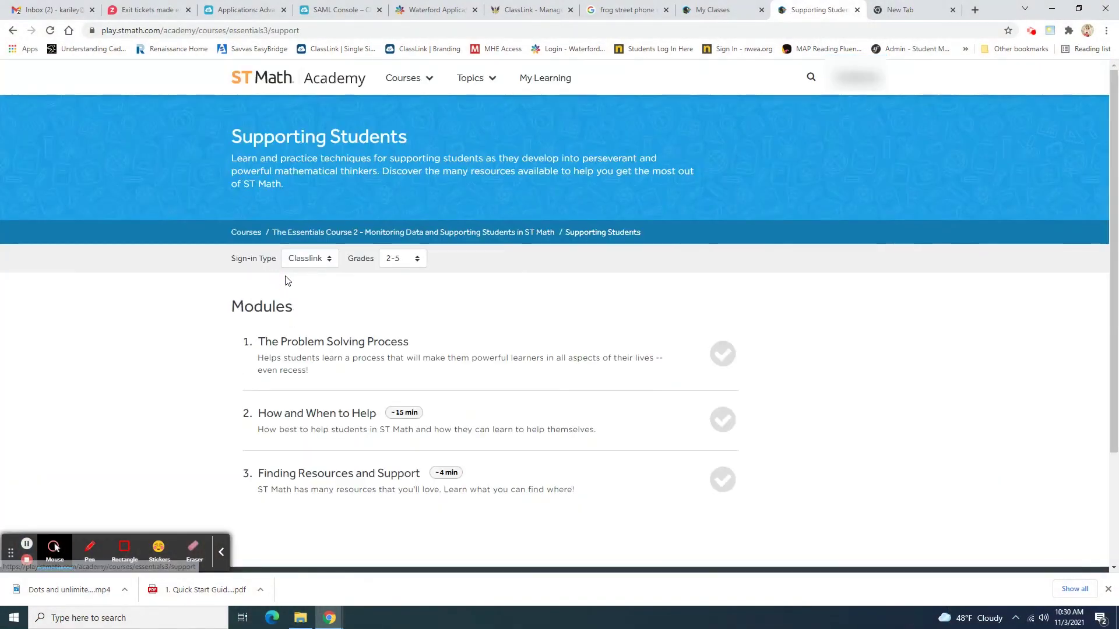
- Open The Problem Solving Process module and highlight the Notice and Wonder step description
{"action": "scroll", "coordinate": [285, 280], "scroll_direction": "down", "scroll_amount": 1}
{"action": "left_click", "coordinate": [324, 285]}
{"action": "left_click_drag", "start_coordinate": [257, 238], "coordinate": [338, 252]}
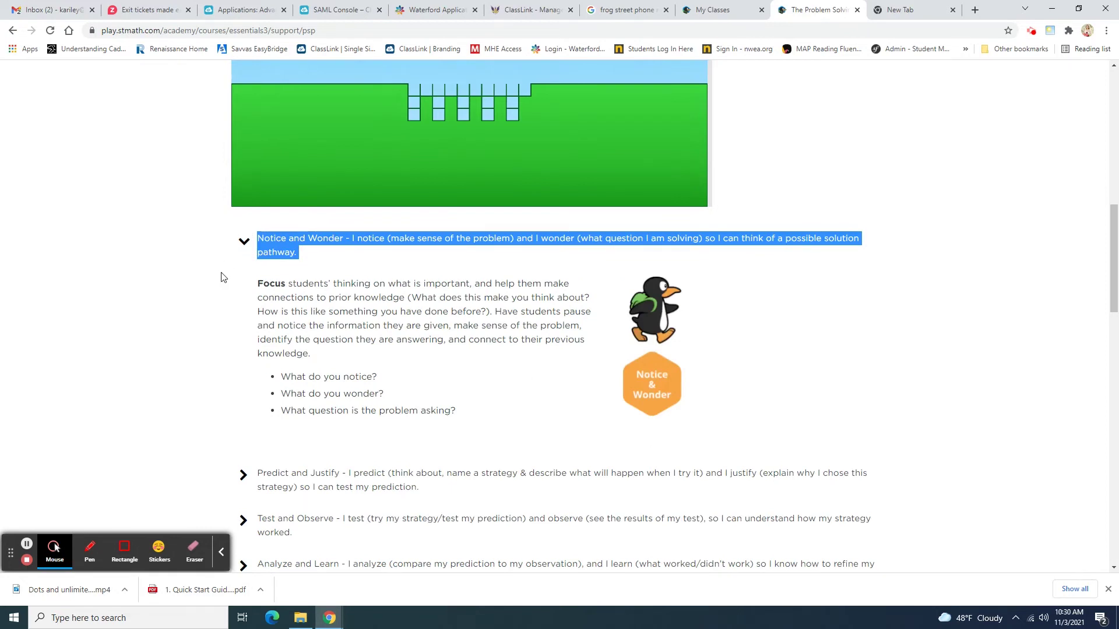
{"action": "scroll", "coordinate": [221, 277], "scroll_direction": "down", "scroll_amount": 2}
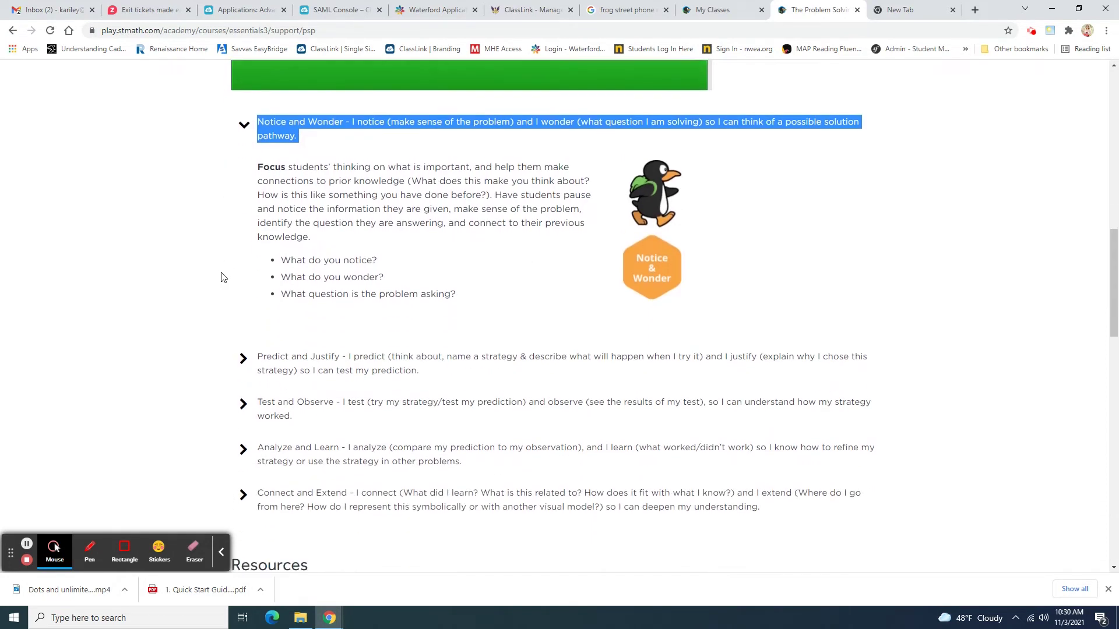
{"action": "scroll", "coordinate": [222, 277], "scroll_direction": "down", "scroll_amount": 2}
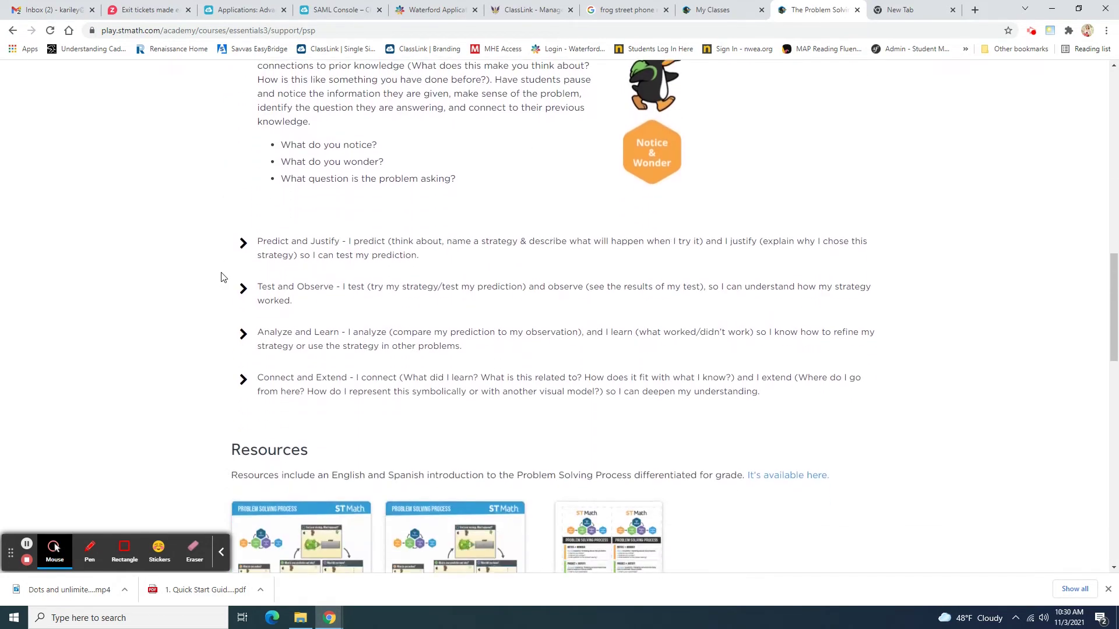
- Expand the Predict and Justify, Test and Observe, Analyze and Learn, and Connect and Extend steps
{"action": "left_click", "coordinate": [264, 246]}
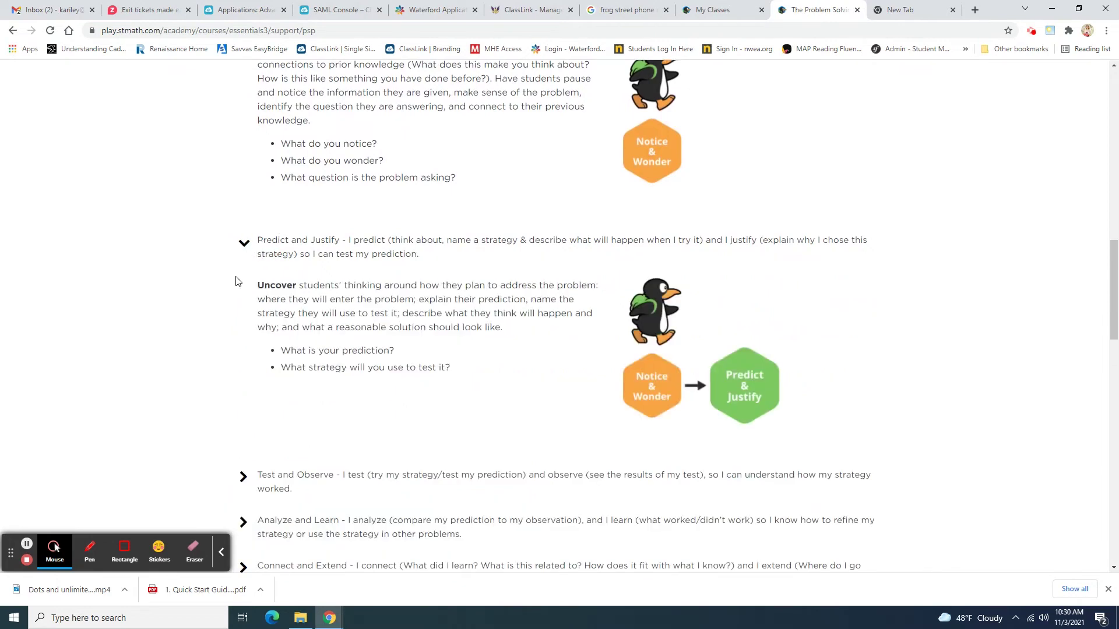
{"action": "scroll", "coordinate": [236, 281], "scroll_direction": "down", "scroll_amount": 4}
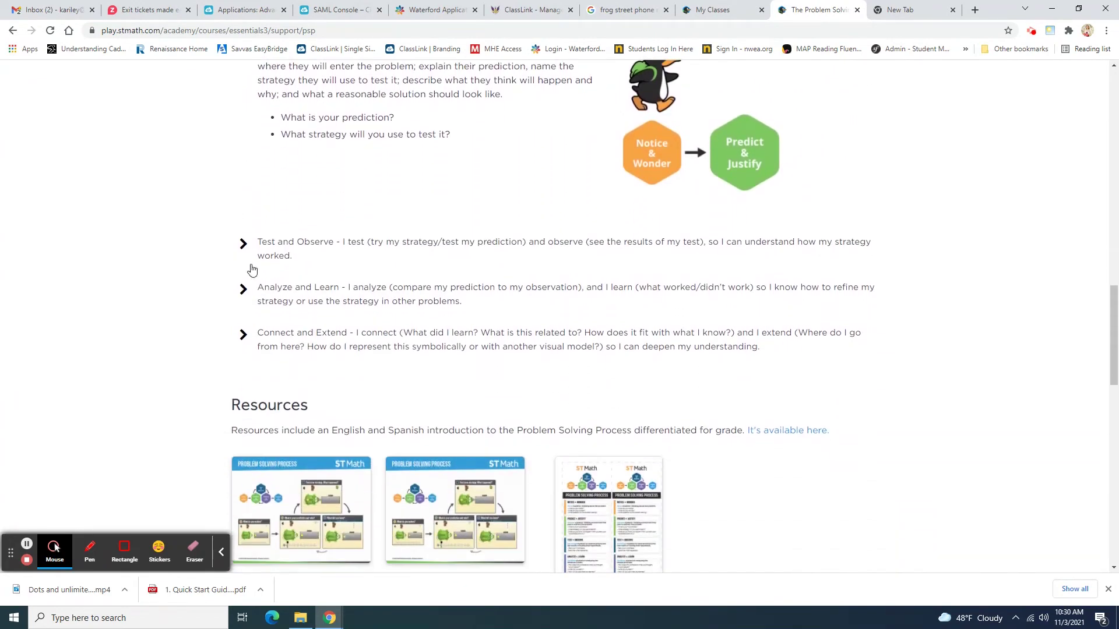
{"action": "left_click", "coordinate": [260, 247]}
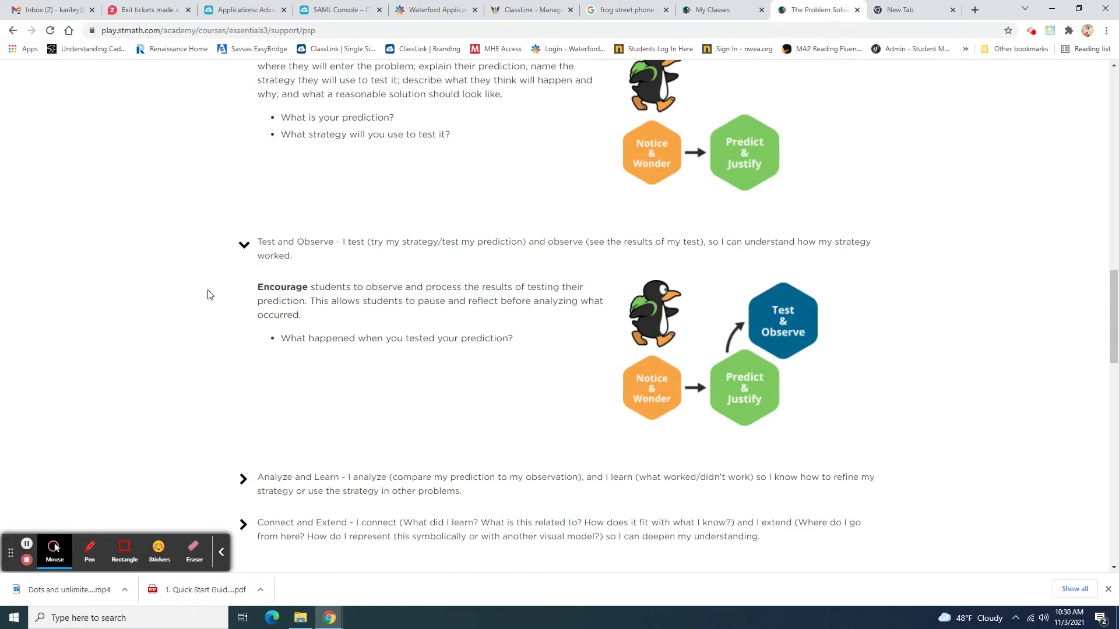
{"action": "scroll", "coordinate": [210, 295], "scroll_direction": "down", "scroll_amount": 4}
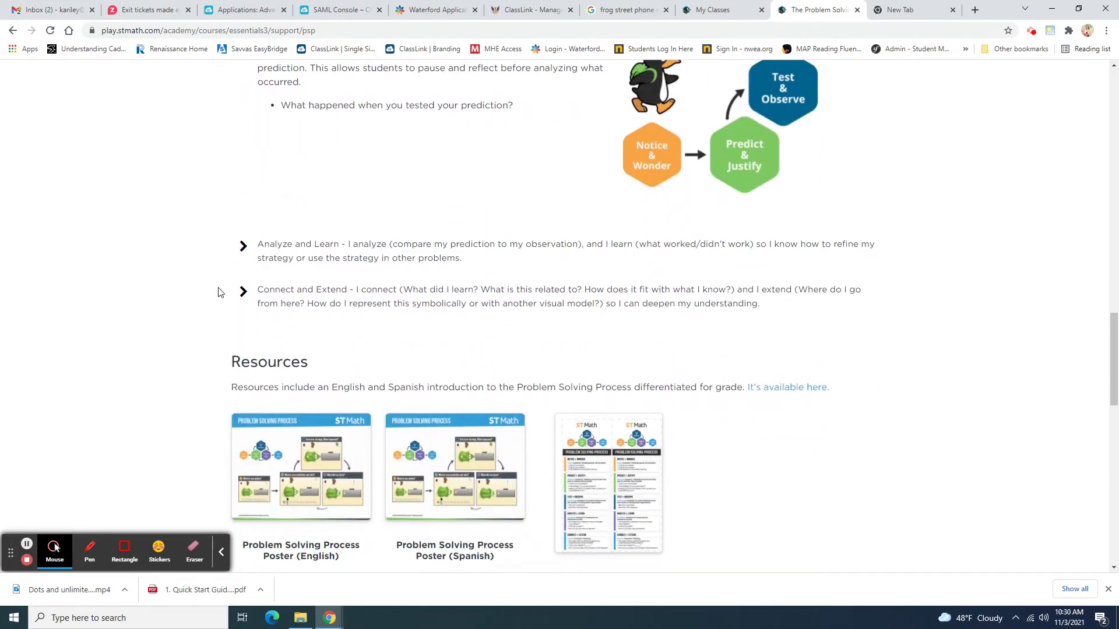
{"action": "left_click", "coordinate": [264, 251]}
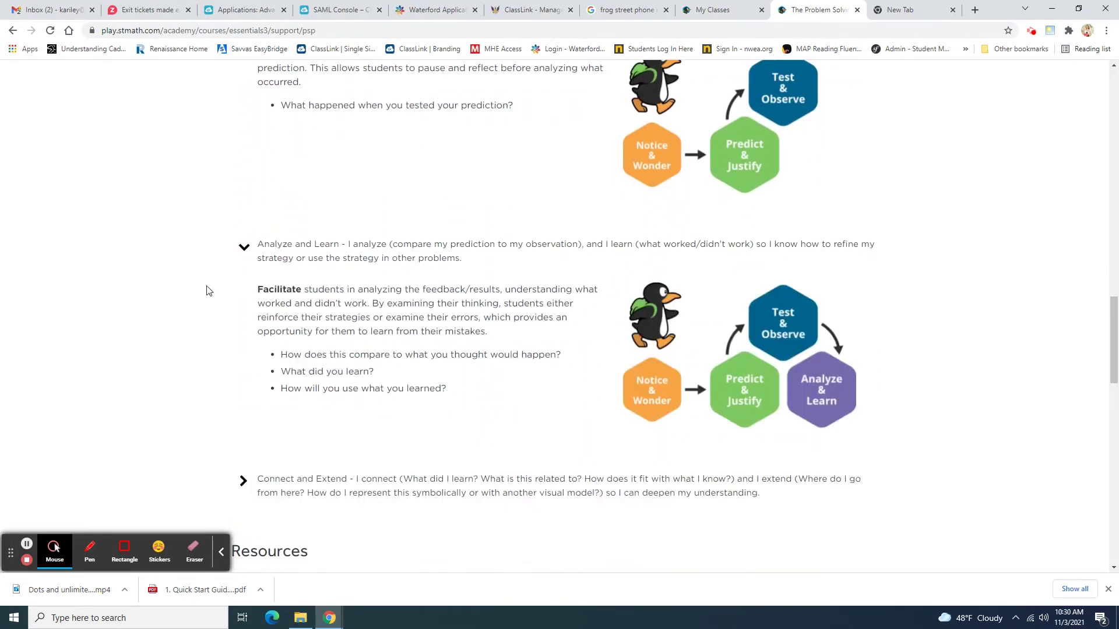
{"action": "scroll", "coordinate": [208, 290], "scroll_direction": "down", "scroll_amount": 2}
{"action": "scroll", "coordinate": [209, 290], "scroll_direction": "down", "scroll_amount": 1}
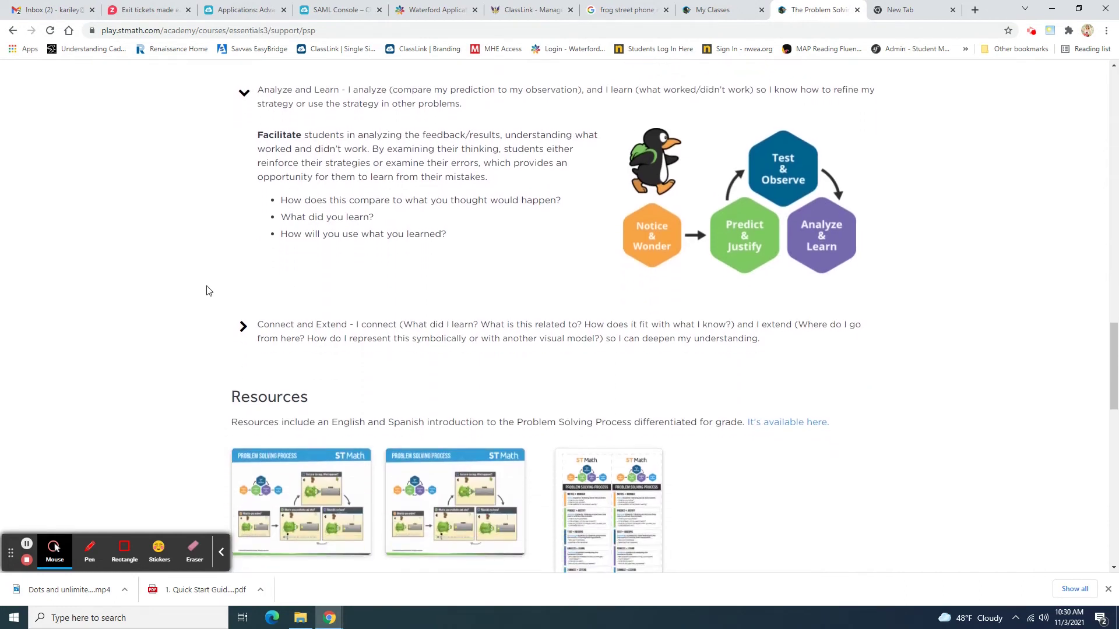
{"action": "left_click", "coordinate": [260, 305]}
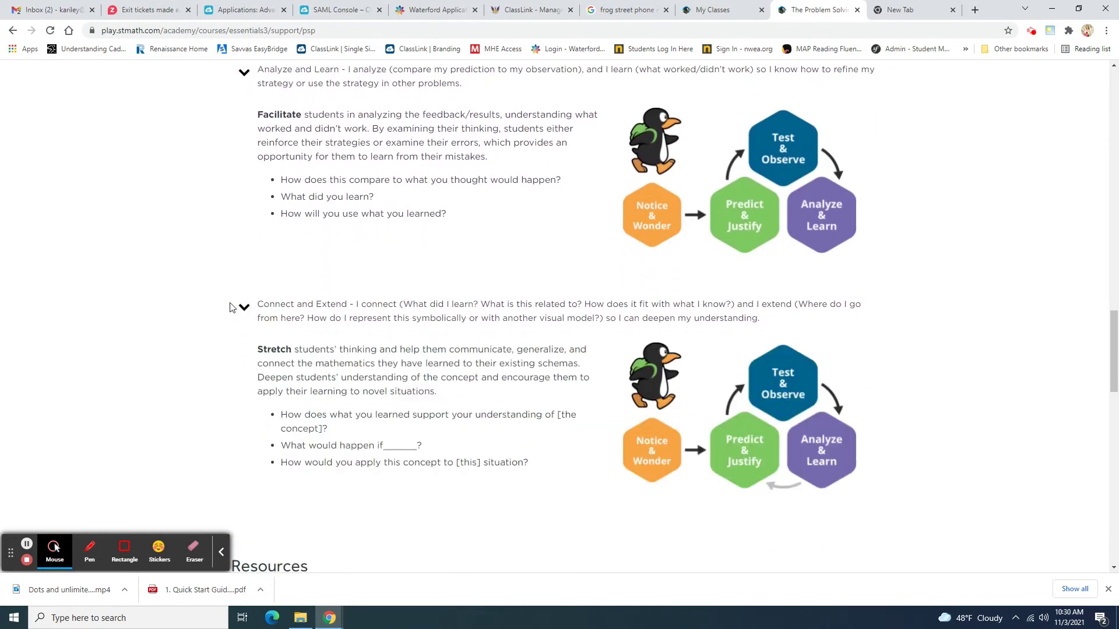
{"action": "scroll", "coordinate": [231, 308], "scroll_direction": "down", "scroll_amount": 6}
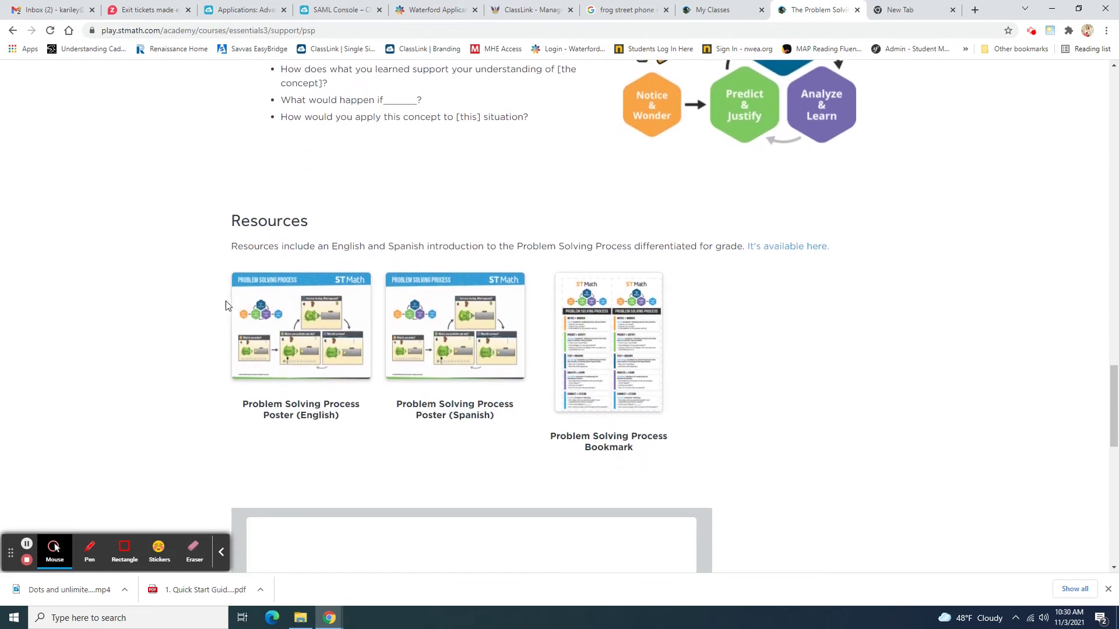
- Circle the Resources heading with the pen, then open the guided student intro resource
{"action": "left_click", "coordinate": [89, 551]}
{"action": "mouse_move", "coordinate": [289, 174]}
{"action": "left_mouse_down"}
{"action": "mouse_move", "coordinate": [224, 236]}
{"action": "mouse_move", "coordinate": [389, 199]}
{"action": "left_mouse_up"}
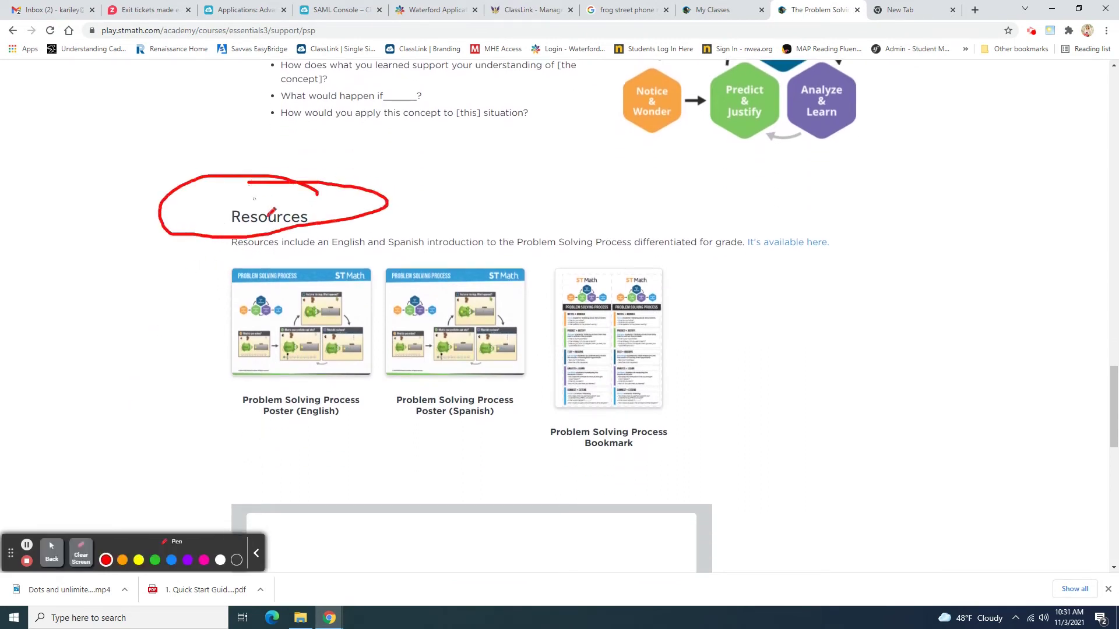
{"action": "left_click", "coordinate": [52, 552]}
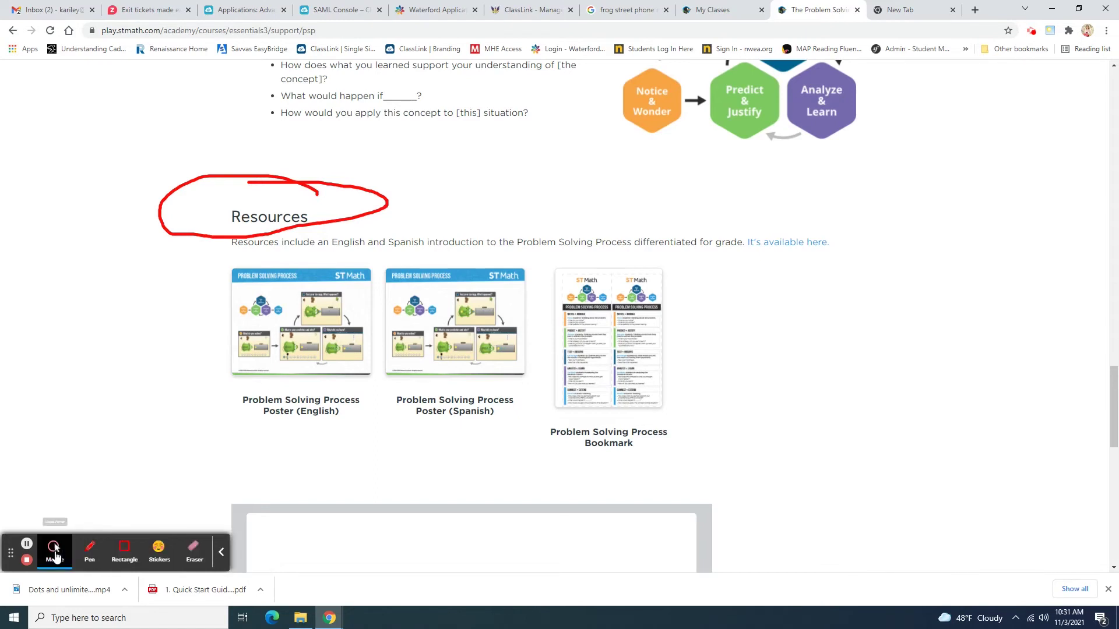
{"action": "left_click", "coordinate": [768, 243]}
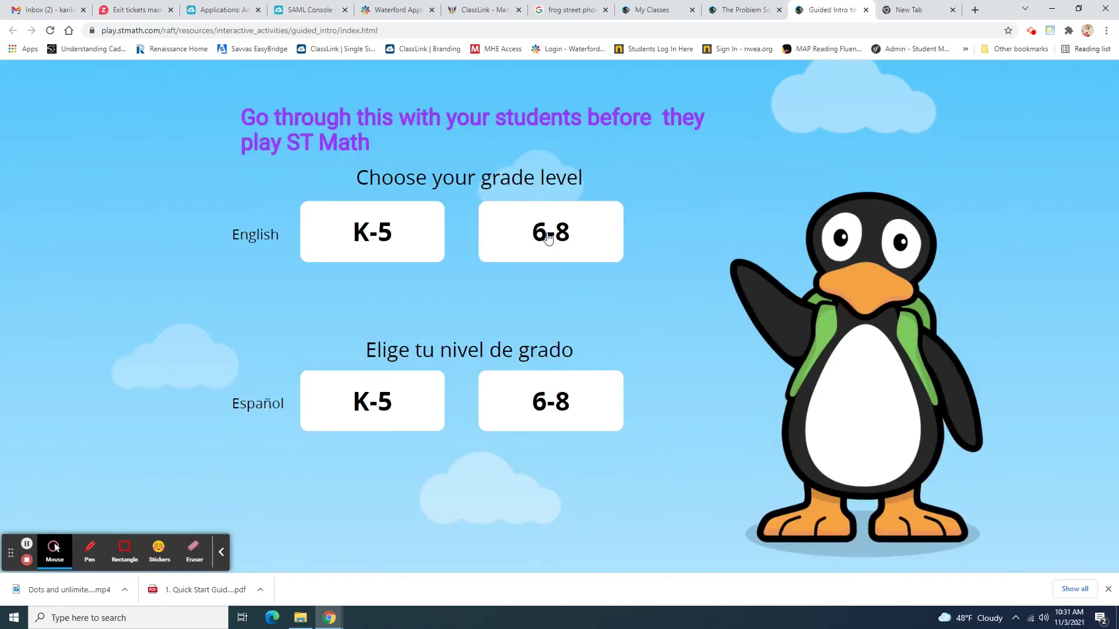
- Start the English K-5 intro and run How Many Legs with three boots chosen
{"action": "left_click", "coordinate": [418, 238]}
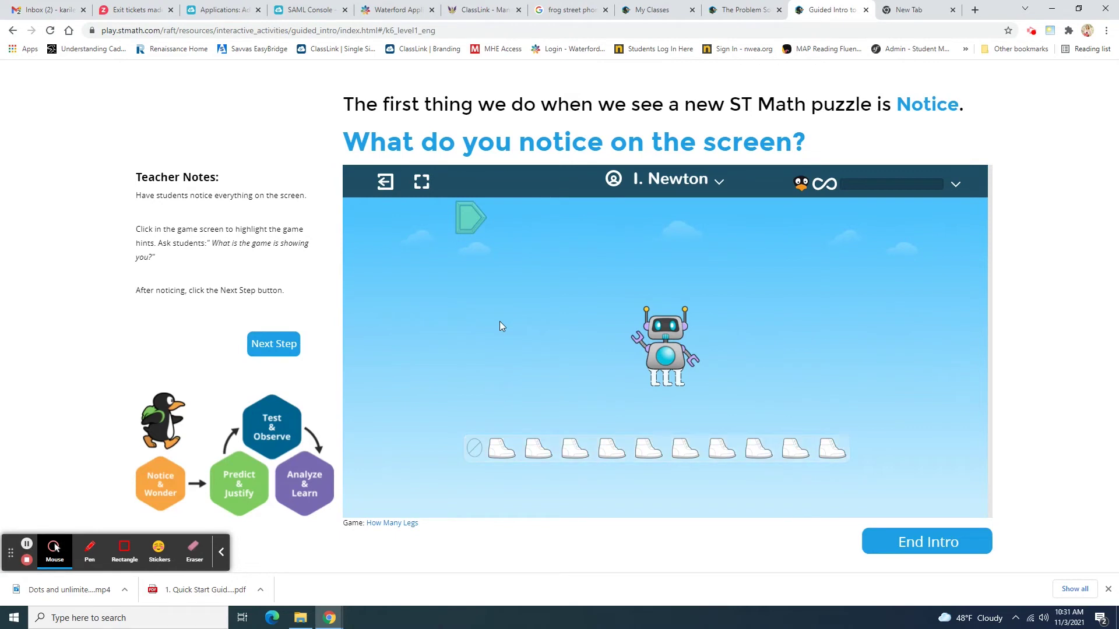
{"action": "left_click", "coordinate": [569, 450]}
{"action": "left_click", "coordinate": [461, 219]}
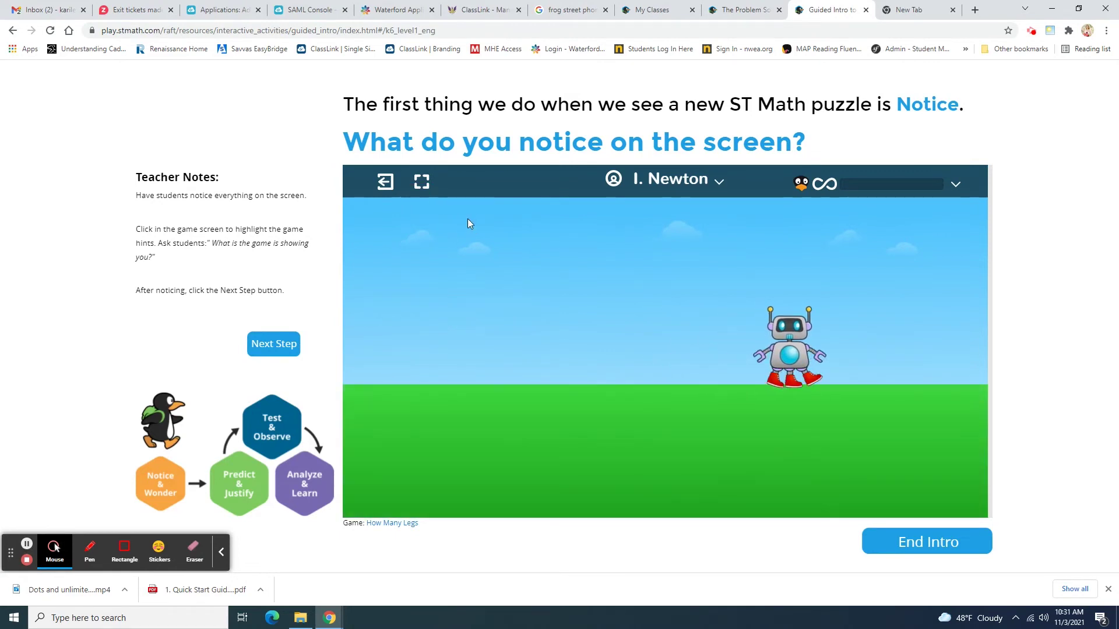